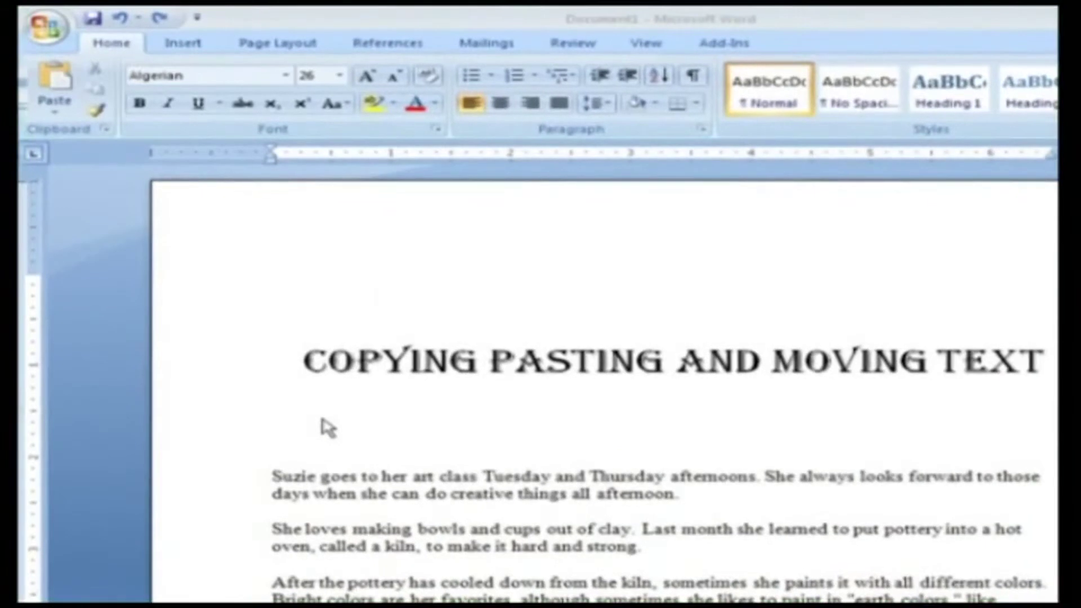
Paste the subheading 'EDITING TOOLS IN CLIPBOARD PANE' on the blank line beneath the title.
{"action": "left_click", "coordinate": [321, 422]}
{"action": "type", "text": "EDITING TOOLS IN CLIPBOARD PANE"}
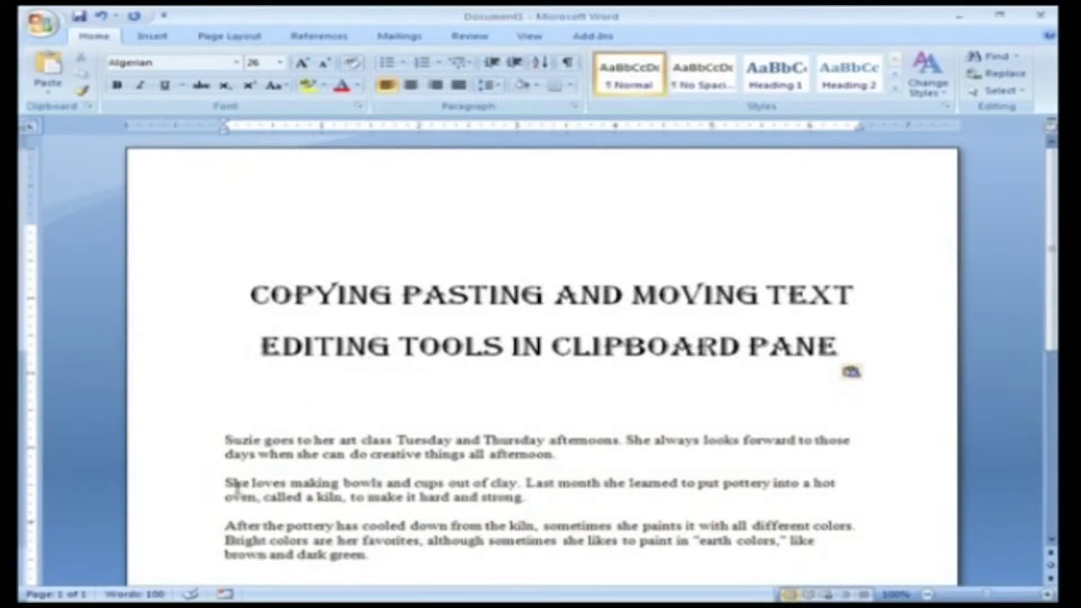
{"action": "left_click_drag", "start_coordinate": [224, 483], "coordinate": [522, 483]}
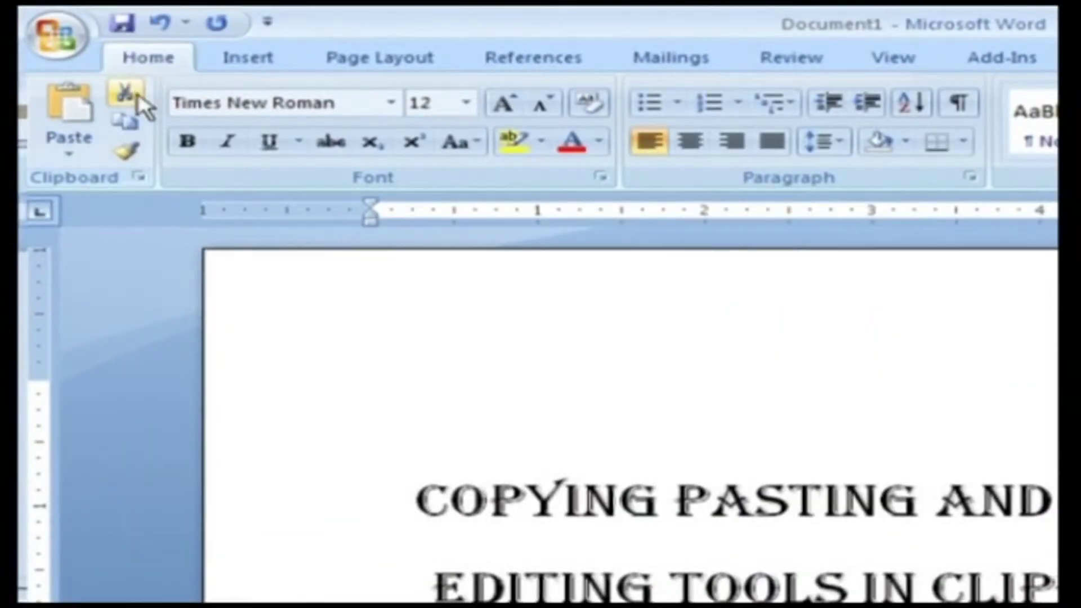
{"action": "left_click", "coordinate": [126, 95]}
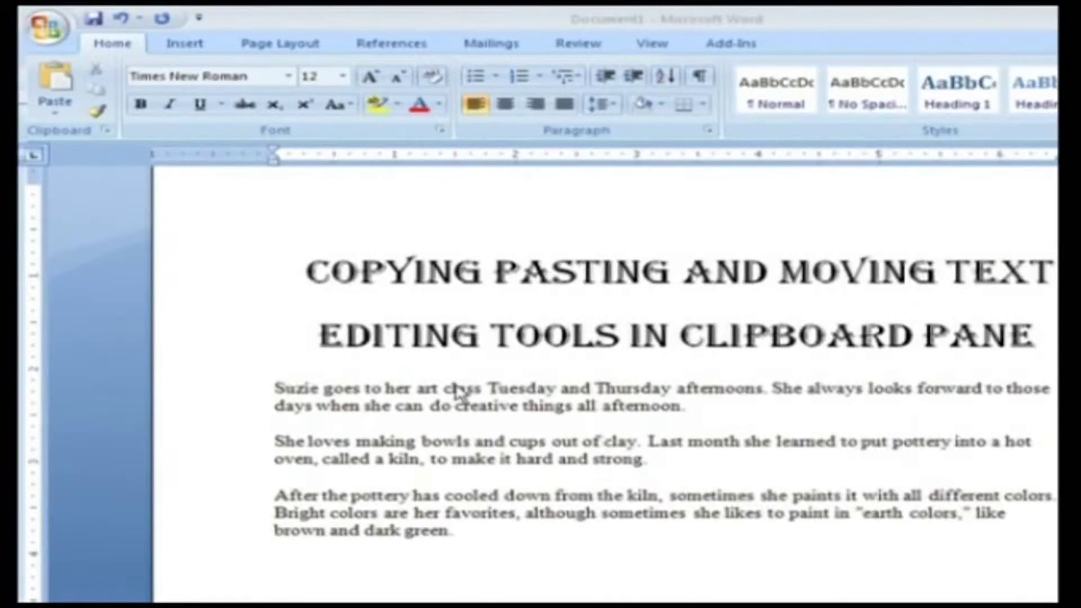
Select and copy the whole Suzie art-class paragraph.
{"action": "left_click", "coordinate": [274, 388]}
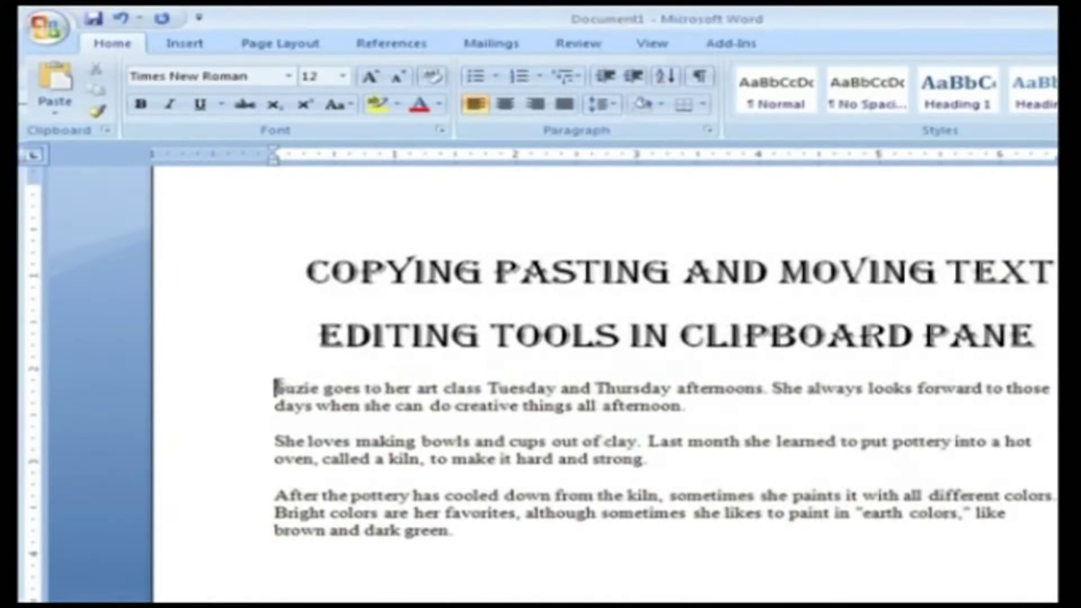
{"action": "left_click_drag", "start_coordinate": [274, 388], "coordinate": [675, 406]}
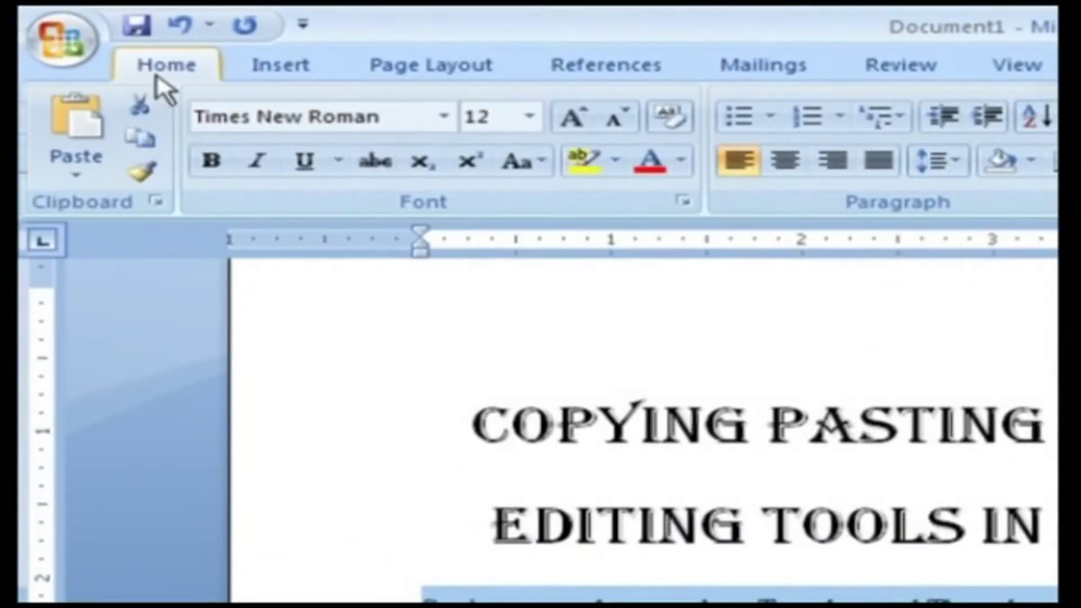
{"action": "left_click", "coordinate": [147, 137]}
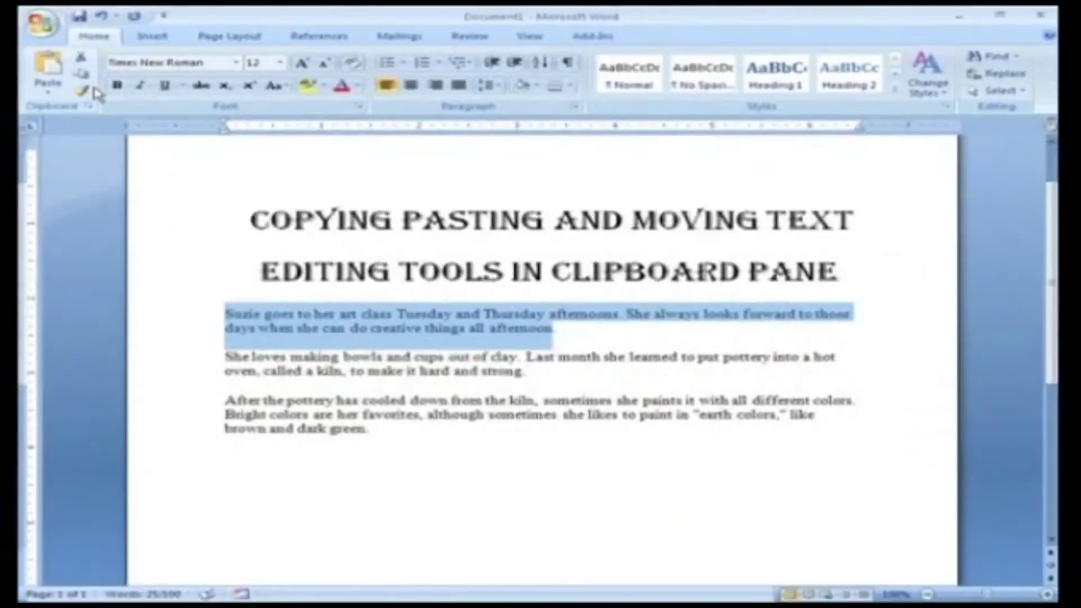
Paste the copied paragraph onto the empty last line as a fourth paragraph.
{"action": "left_click", "coordinate": [220, 474]}
{"action": "key", "text": "ctrl+v"}
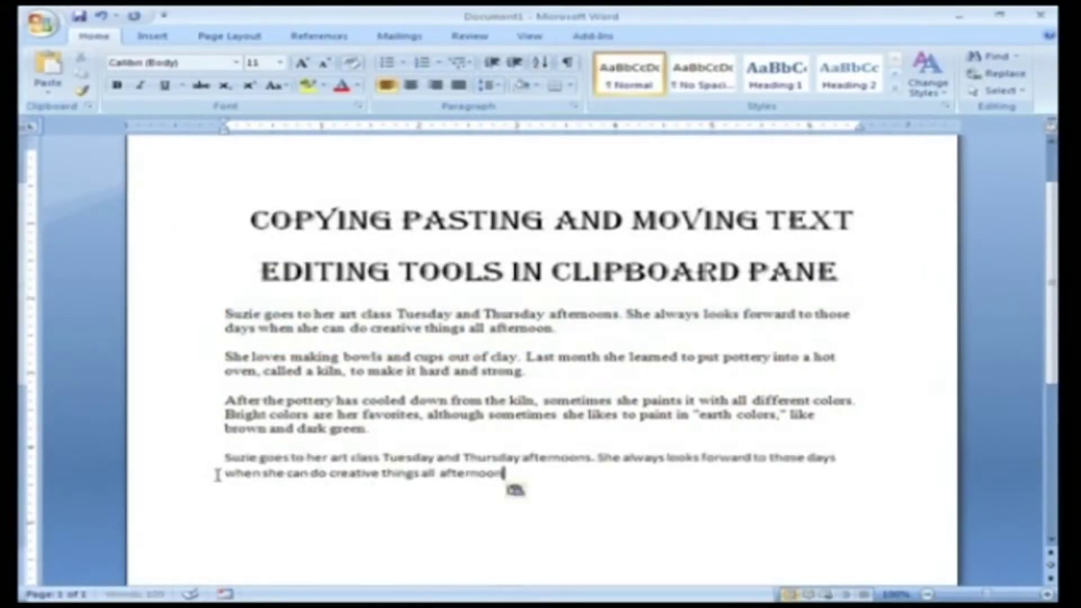
{"action": "key", "text": "ctrl+z"}
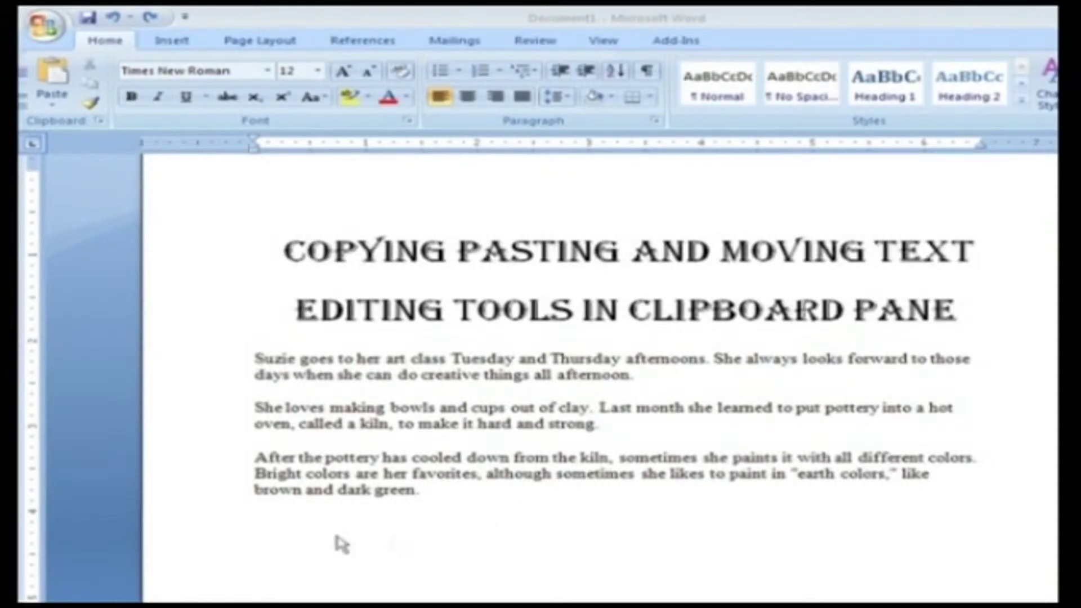
{"action": "left_click", "coordinate": [278, 516]}
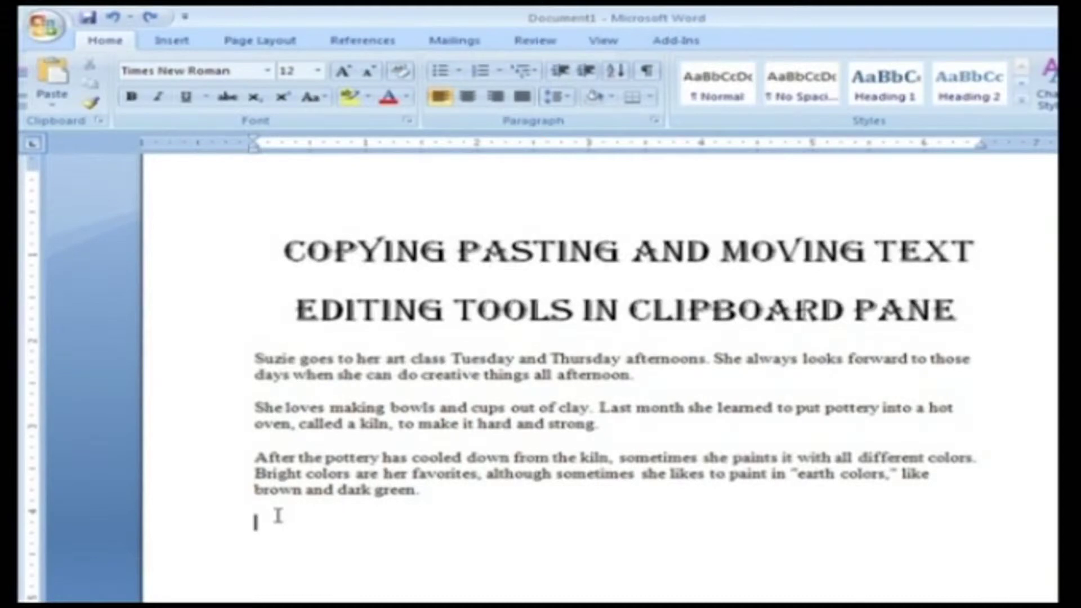
{"action": "left_click", "coordinate": [48, 87]}
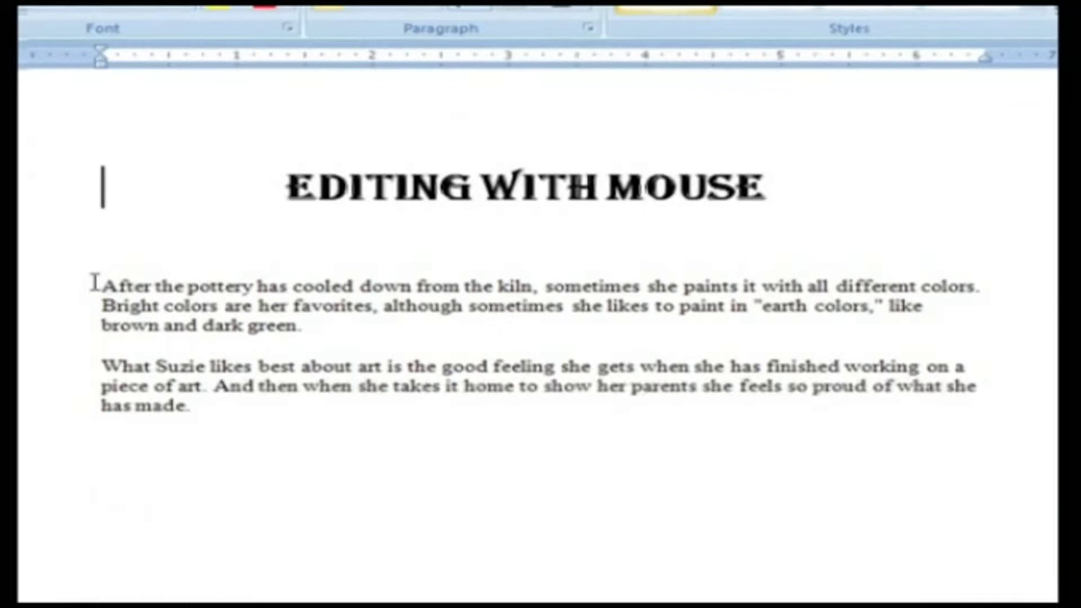
Drag the 'After the pottery' paragraph to sit below the 'What Suzie likes' paragraph.
{"action": "left_click_drag", "start_coordinate": [102, 286], "coordinate": [315, 338]}
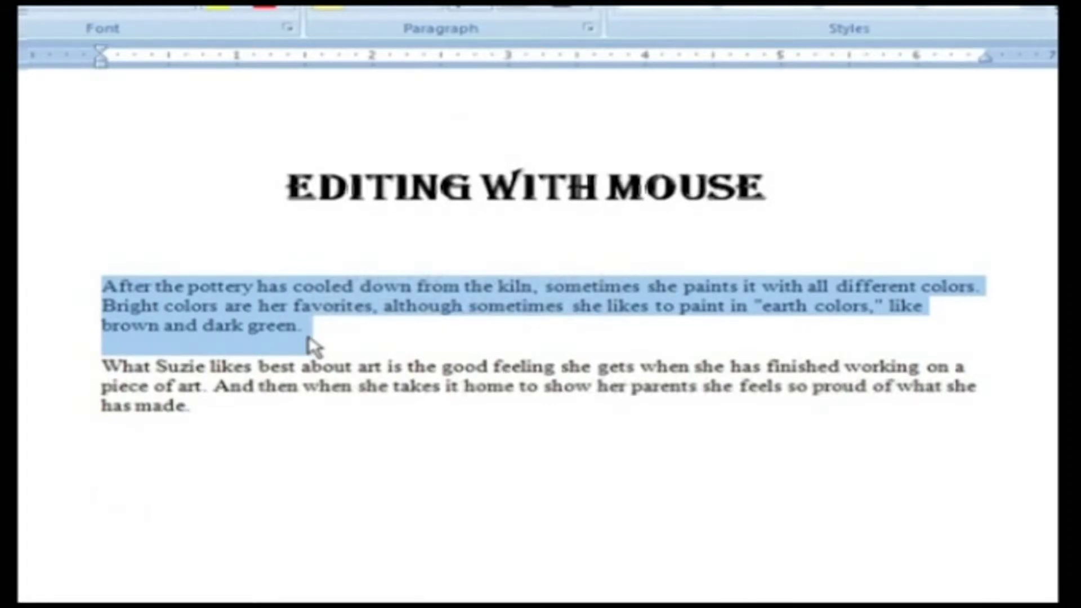
{"action": "left_click_drag", "start_coordinate": [313, 346], "coordinate": [108, 459]}
{"action": "left_click_drag", "start_coordinate": [108, 459], "coordinate": [107, 453]}
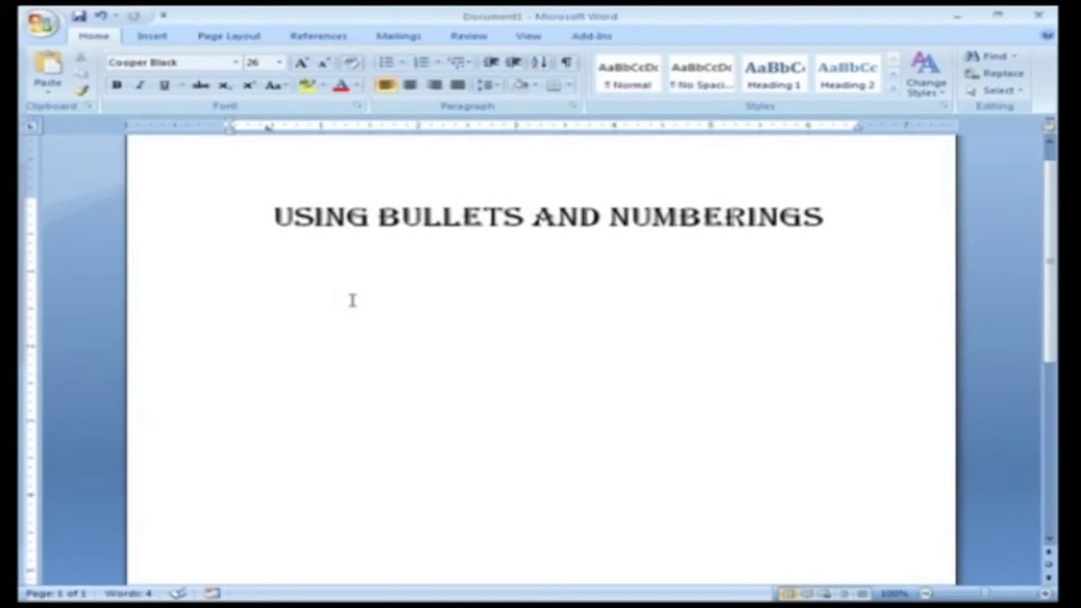
Paste the USING BULLETING OPTION subheading and show the Bullets style gallery.
{"action": "key", "text": "ctrl+v"}
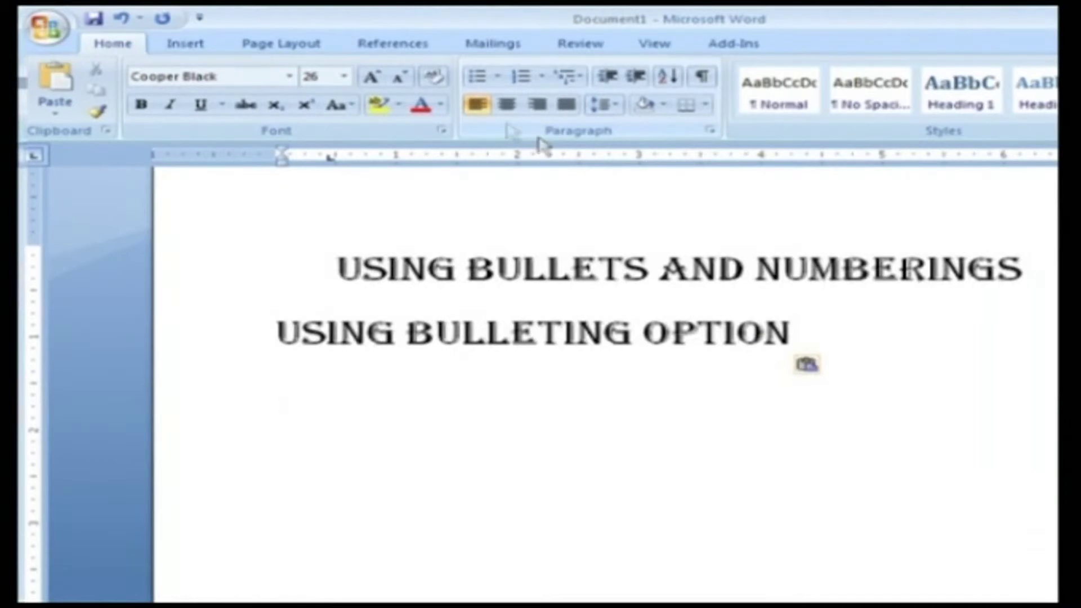
{"action": "left_click", "coordinate": [497, 78]}
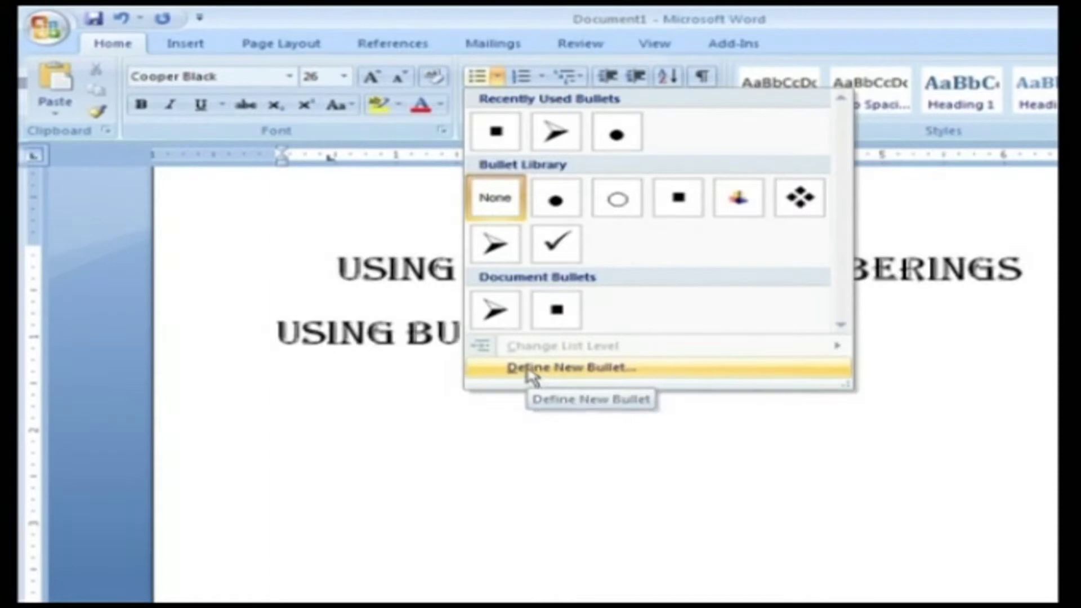
Make a checkmark-bulleted list with the items england and paris, ending bullets on the third line.
{"action": "left_click", "coordinate": [560, 238]}
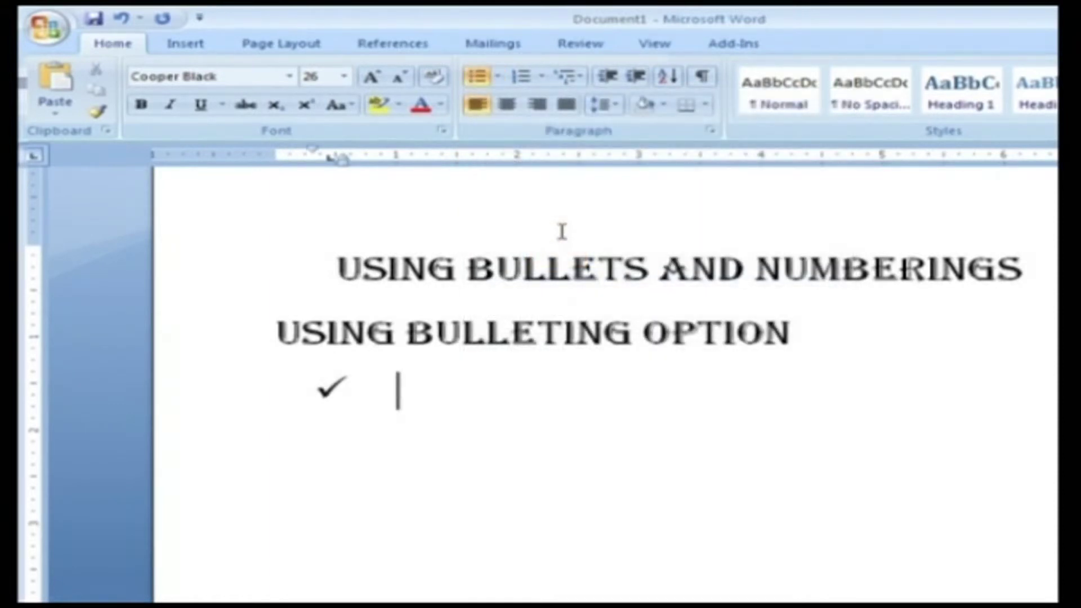
{"action": "type", "text": "england"}
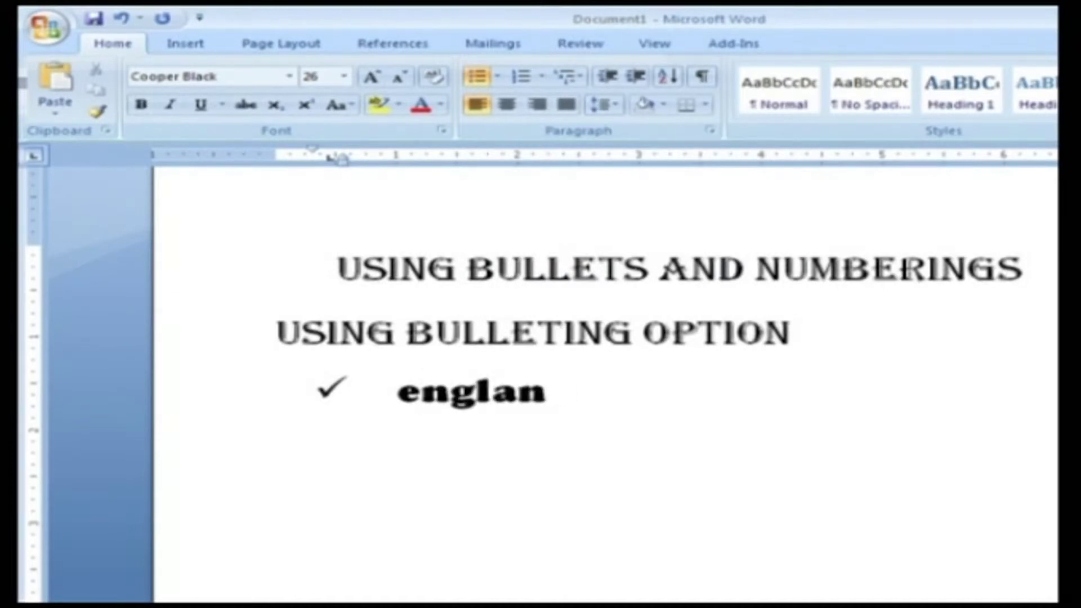
{"action": "key", "text": "Return"}
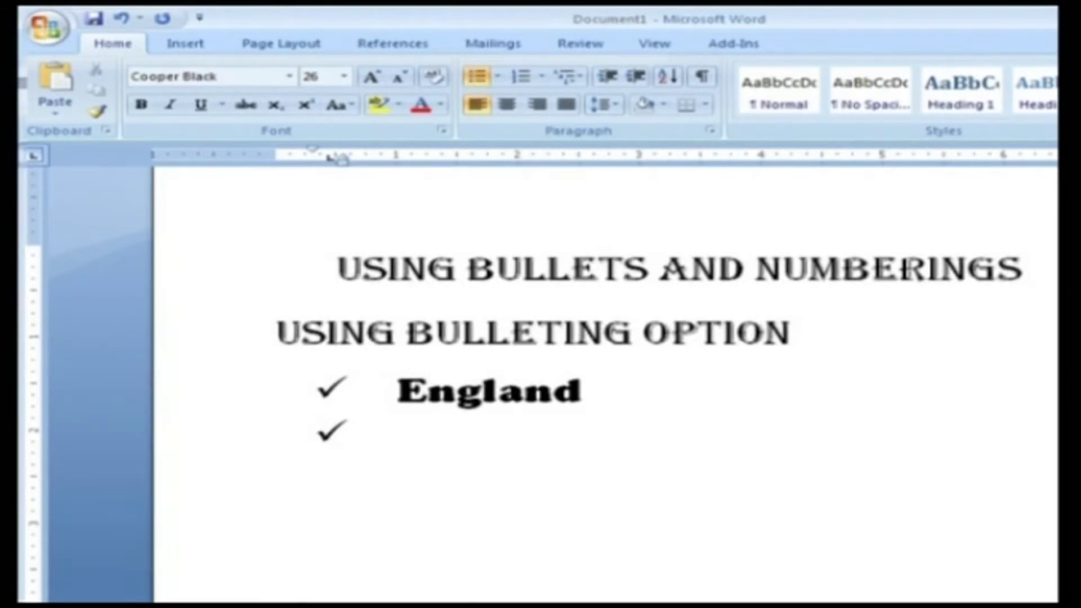
{"action": "type", "text": "paris"}
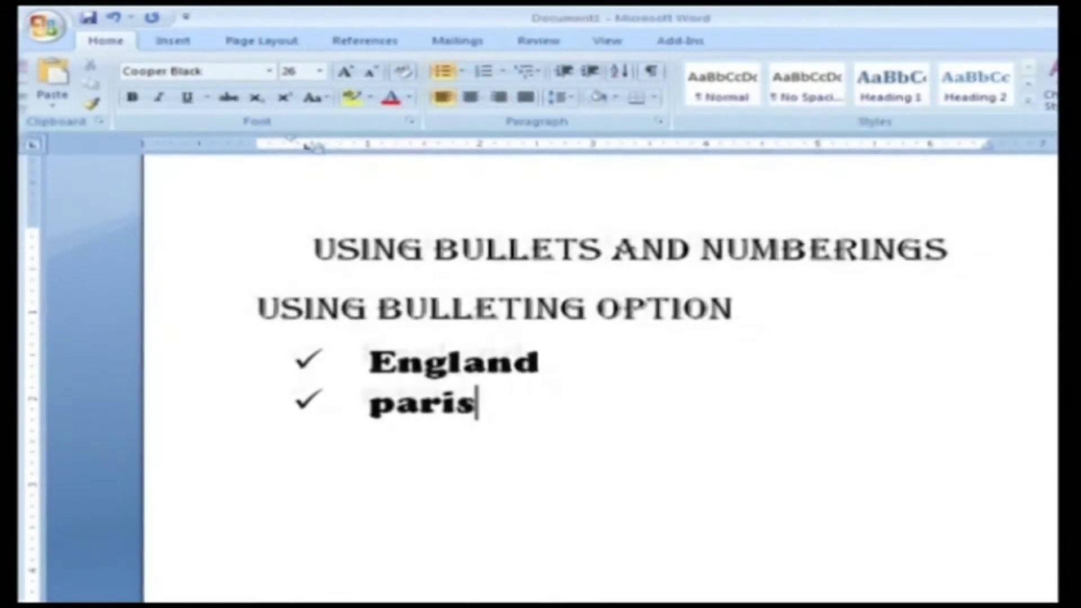
{"action": "key", "text": "Return"}
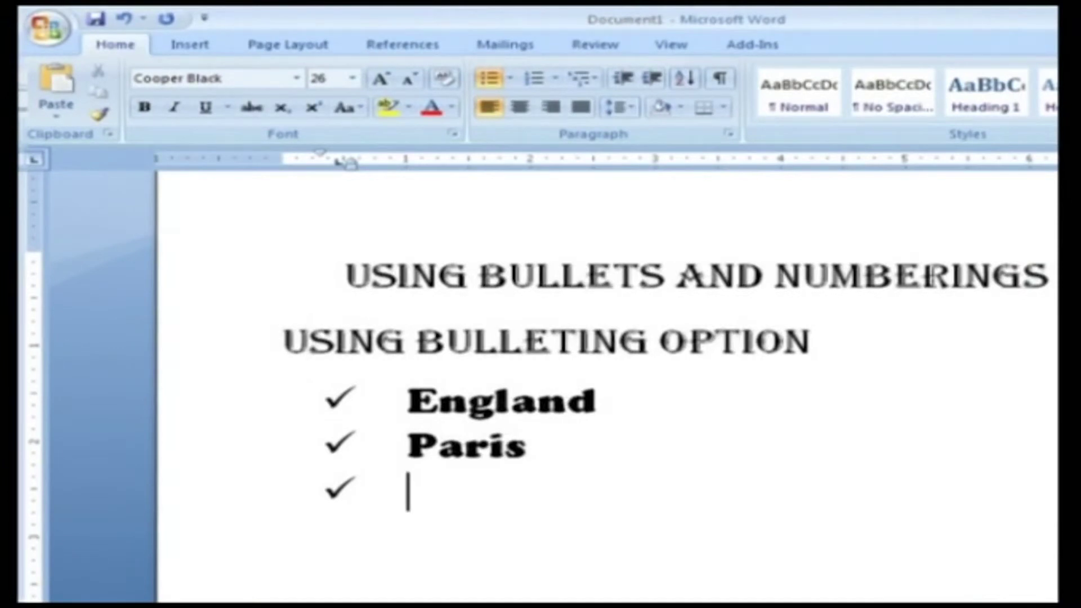
{"action": "left_click", "coordinate": [487, 81]}
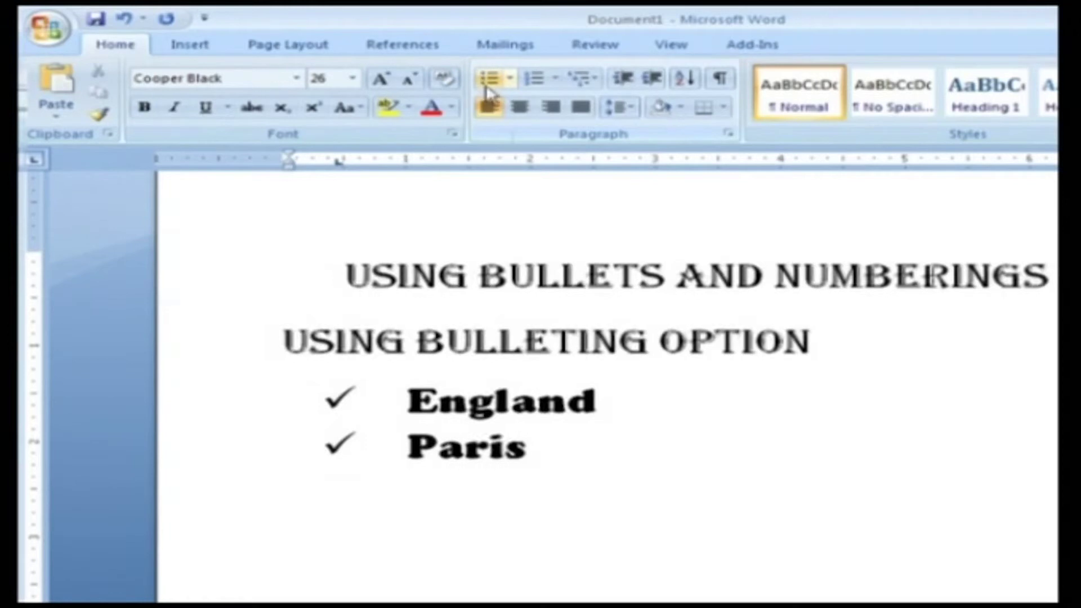
Change the england and paris items to filled round bullets.
{"action": "left_click_drag", "start_coordinate": [550, 448], "coordinate": [410, 401]}
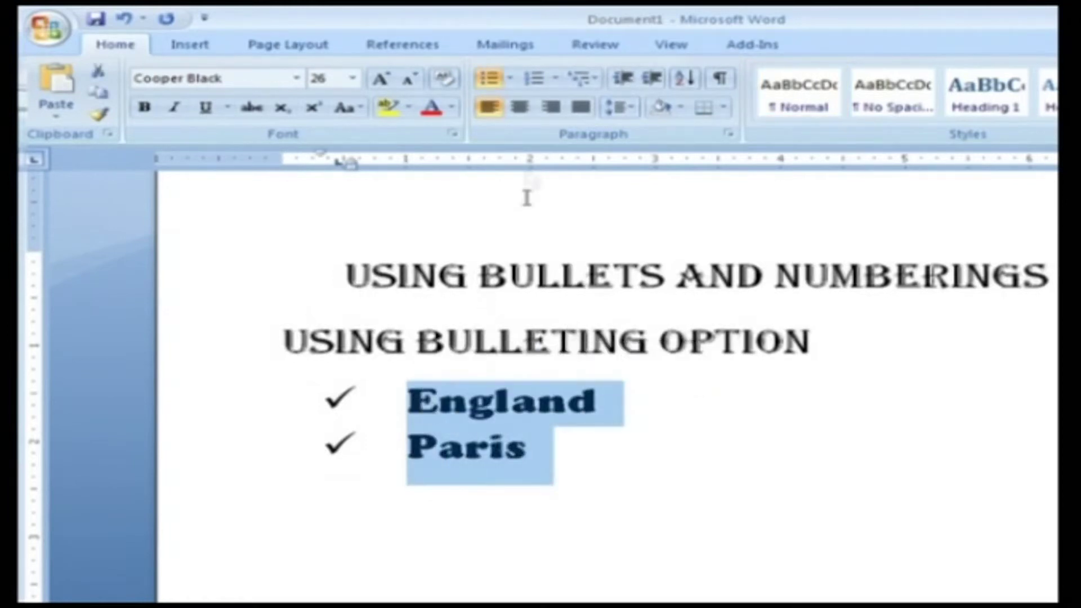
{"action": "left_click", "coordinate": [510, 78]}
{"action": "left_click", "coordinate": [571, 202]}
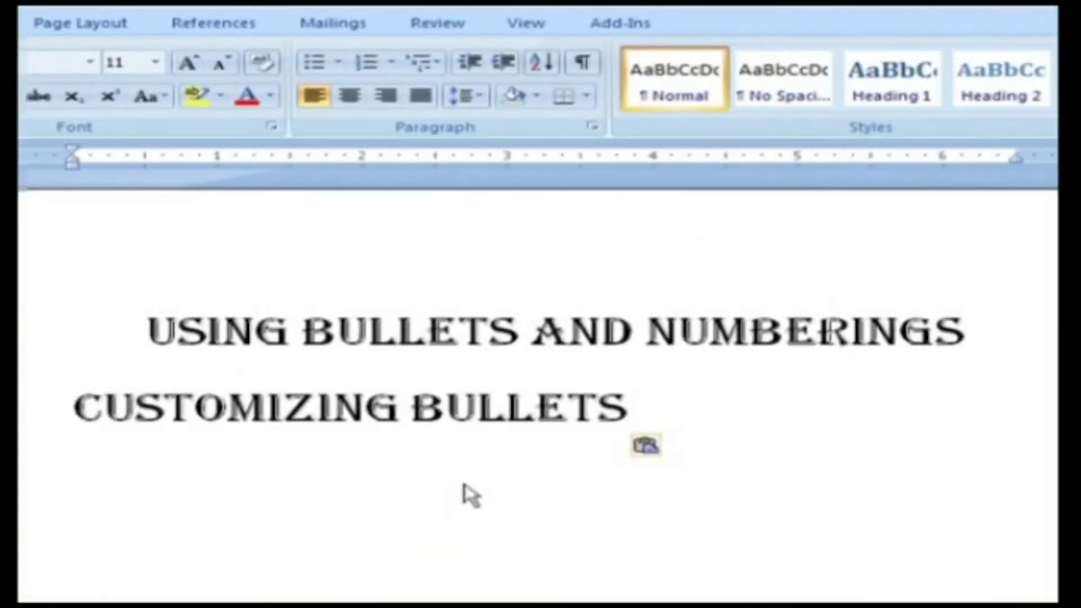
Choose Define New Bullet from the Bullets gallery.
{"action": "left_click", "coordinate": [339, 60]}
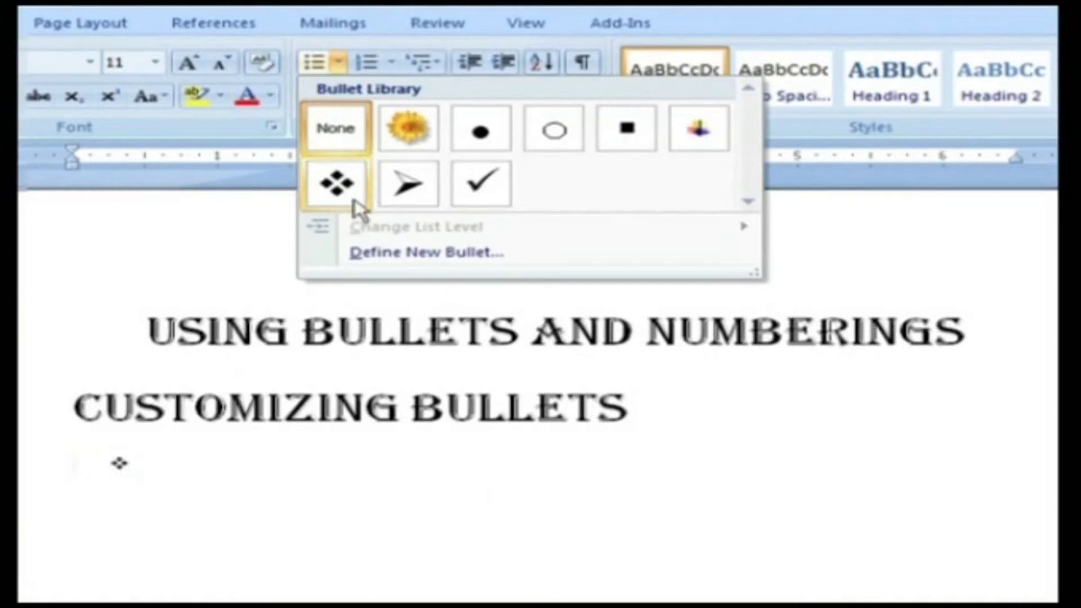
{"action": "left_click", "coordinate": [359, 252]}
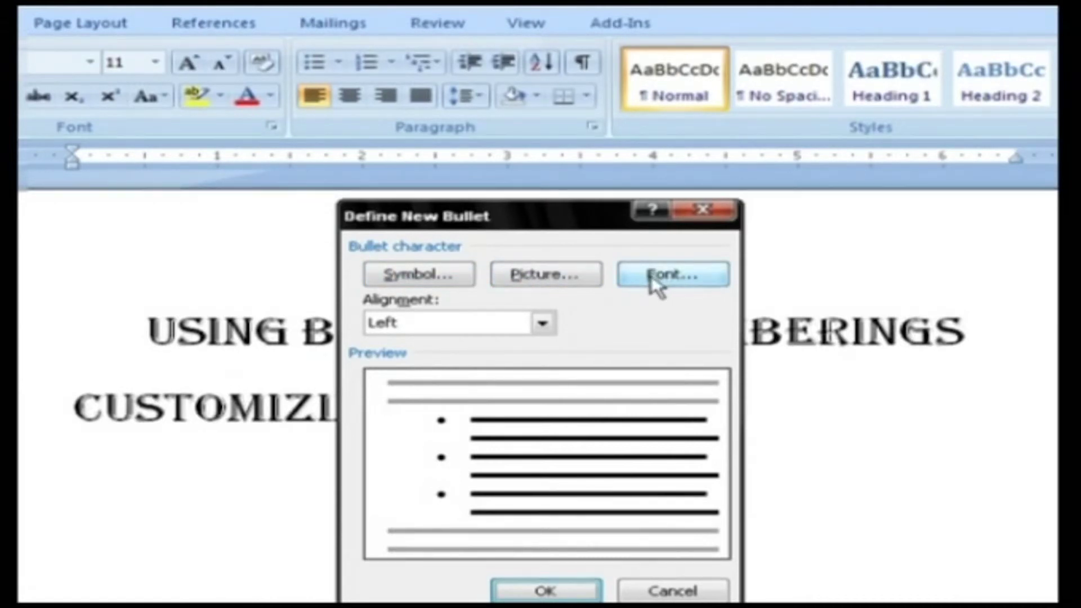
{"action": "left_click", "coordinate": [445, 277]}
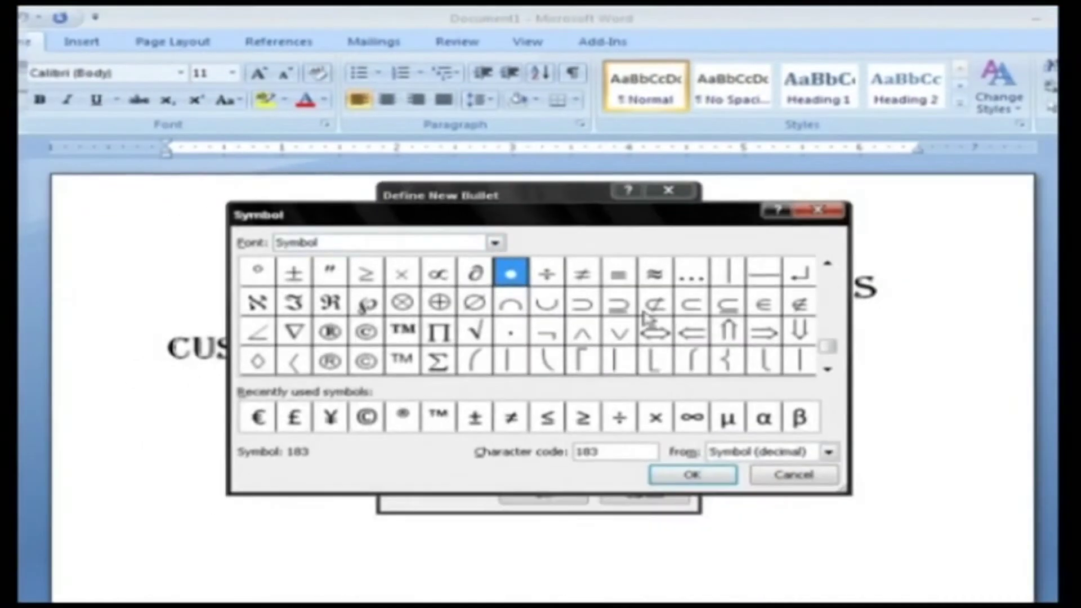
{"action": "left_click", "coordinate": [802, 476]}
{"action": "left_click", "coordinate": [646, 248]}
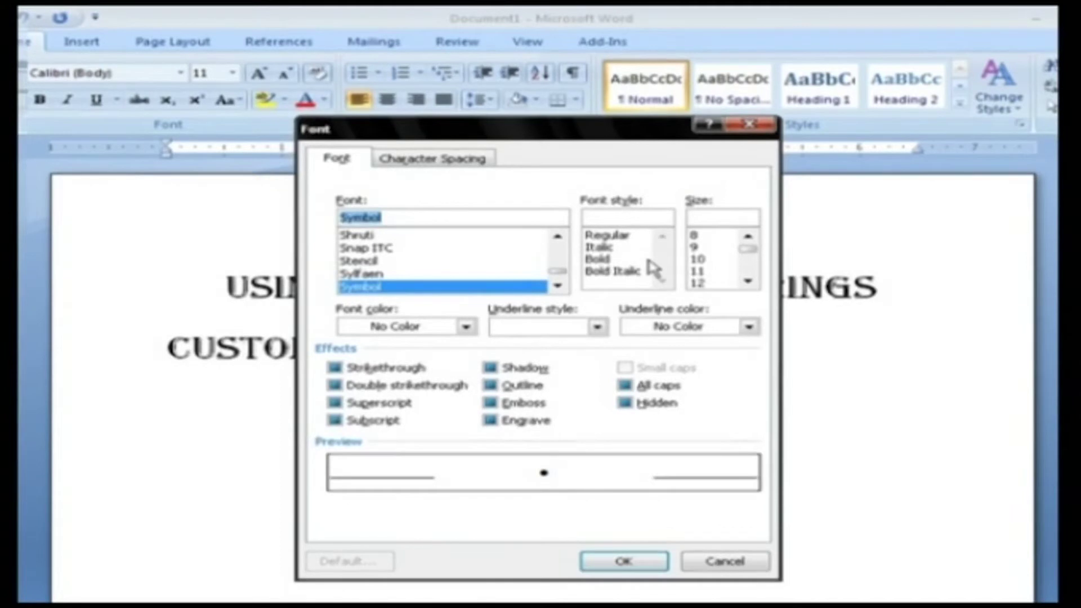
{"action": "left_click", "coordinate": [750, 561]}
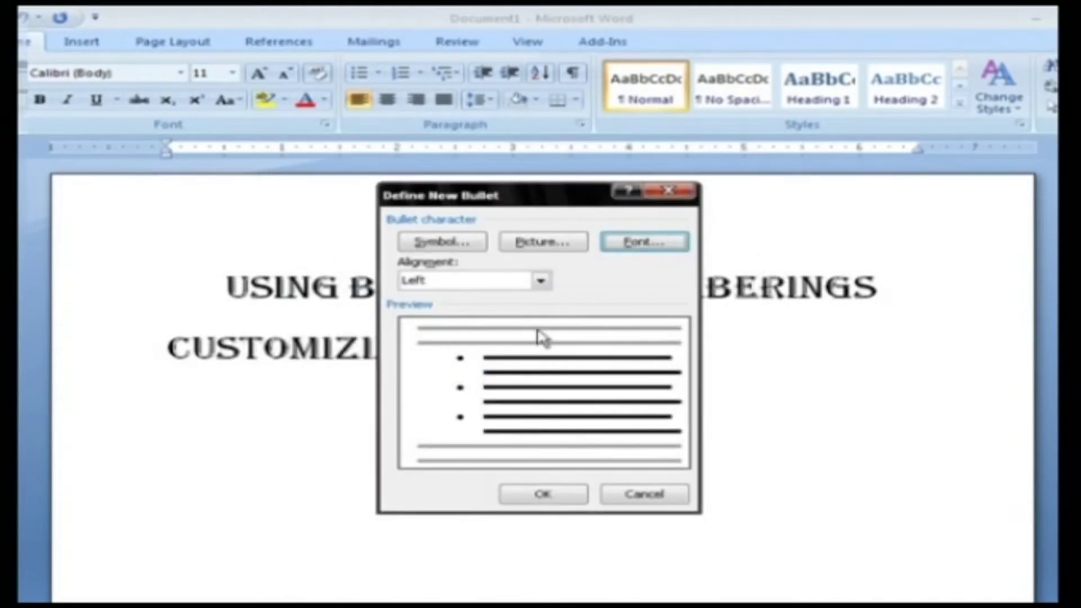
Import rose_icon into the picture bullet gallery and choose the rose image as the bullet.
{"action": "left_click", "coordinate": [546, 251]}
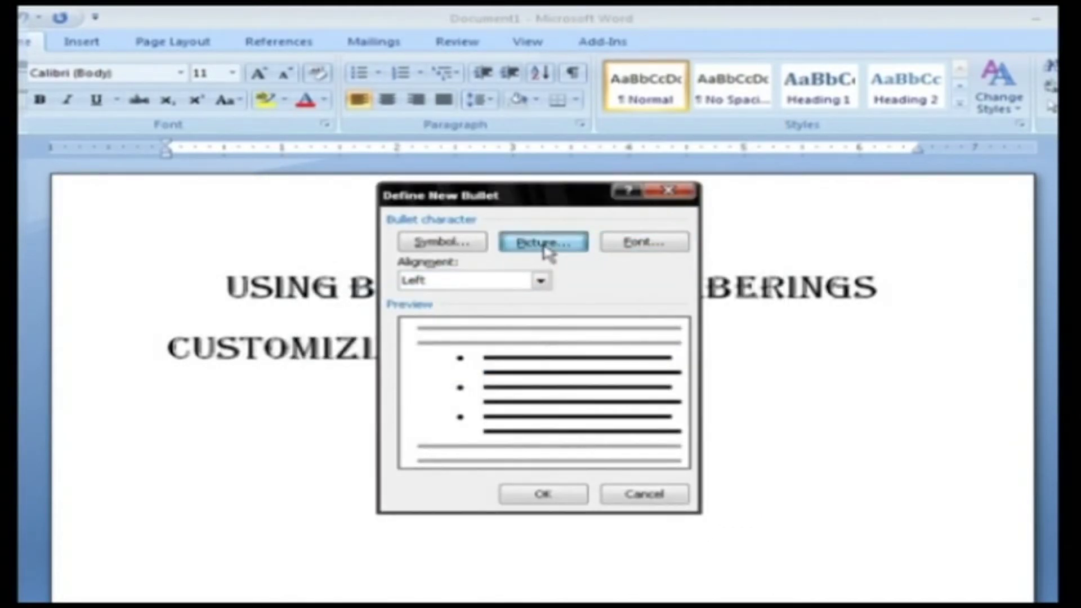
{"action": "left_click", "coordinate": [546, 250]}
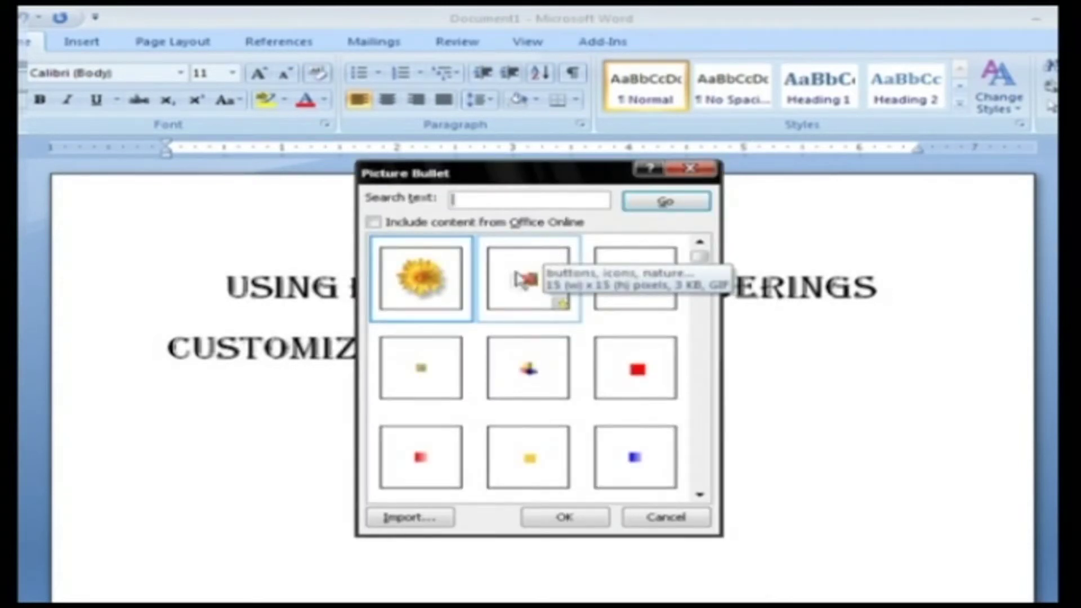
{"action": "left_click_drag", "start_coordinate": [697, 258], "coordinate": [702, 333]}
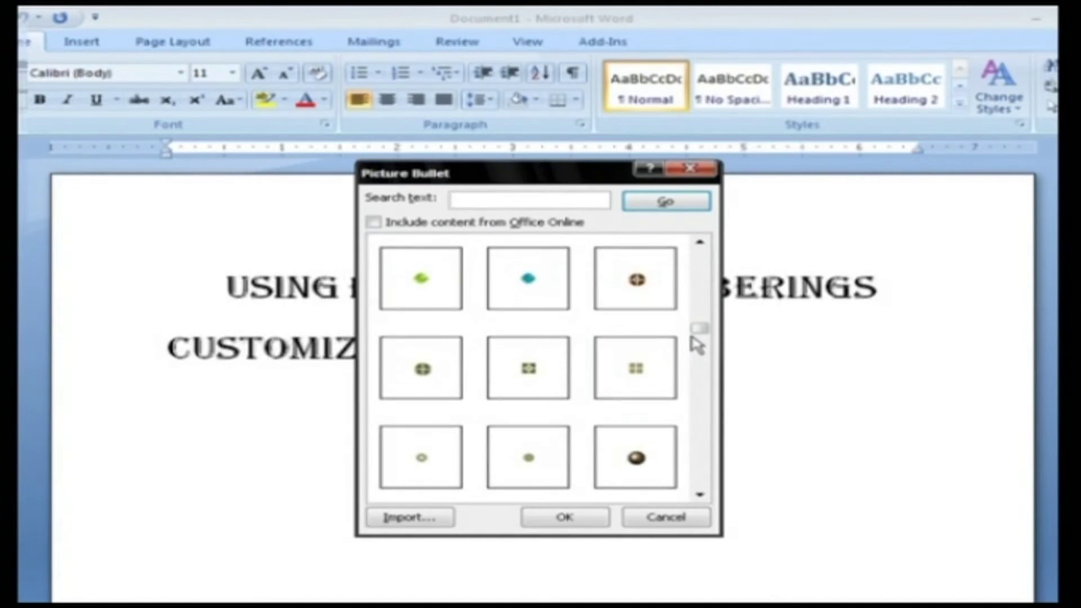
{"action": "left_click", "coordinate": [436, 520]}
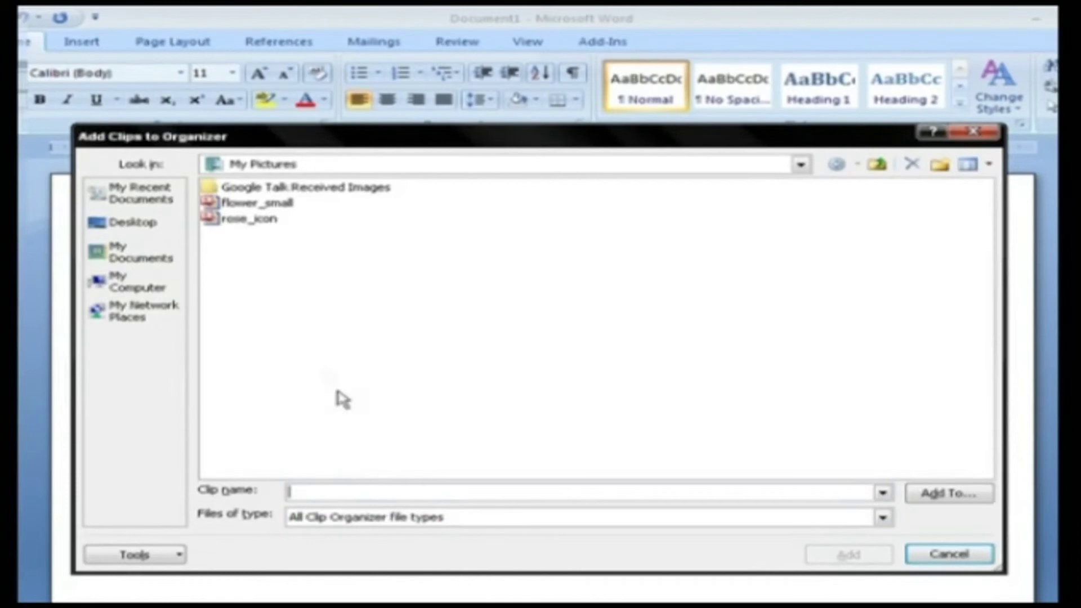
{"action": "left_click", "coordinate": [265, 219]}
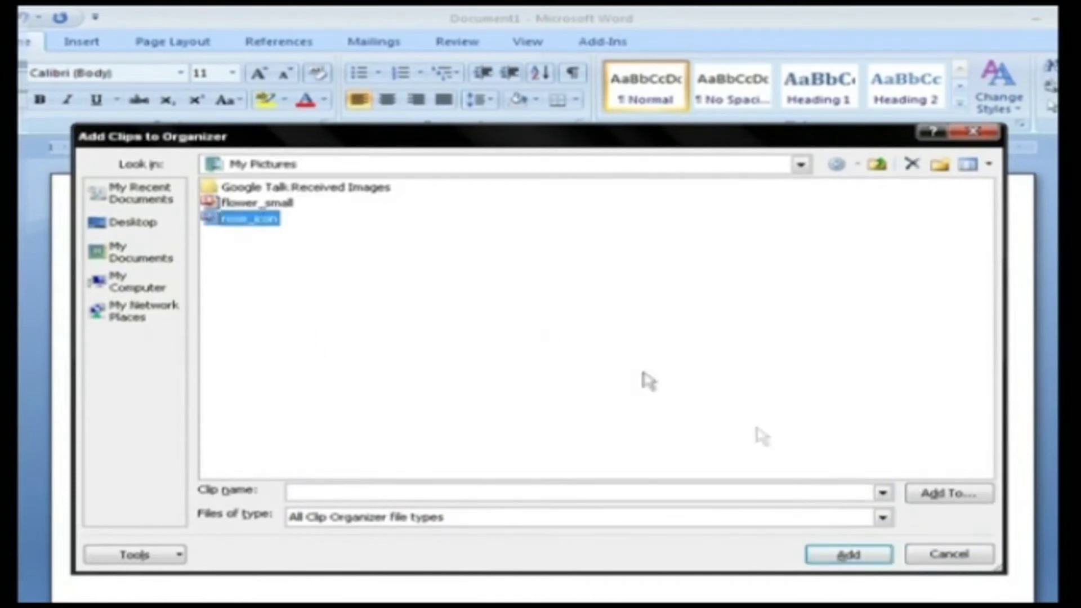
{"action": "left_click", "coordinate": [848, 556]}
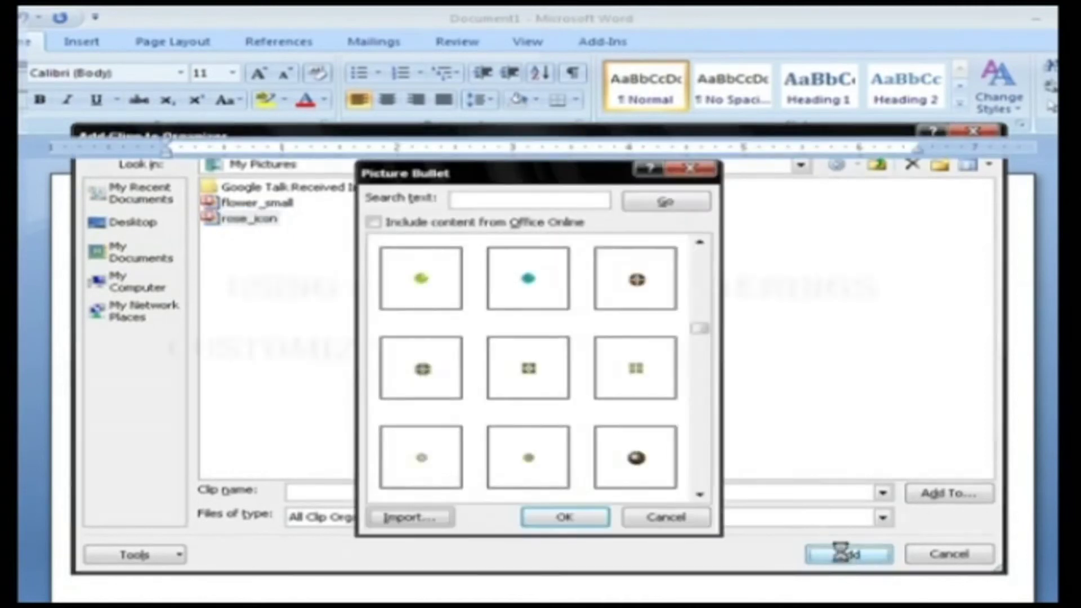
{"action": "left_click", "coordinate": [537, 312]}
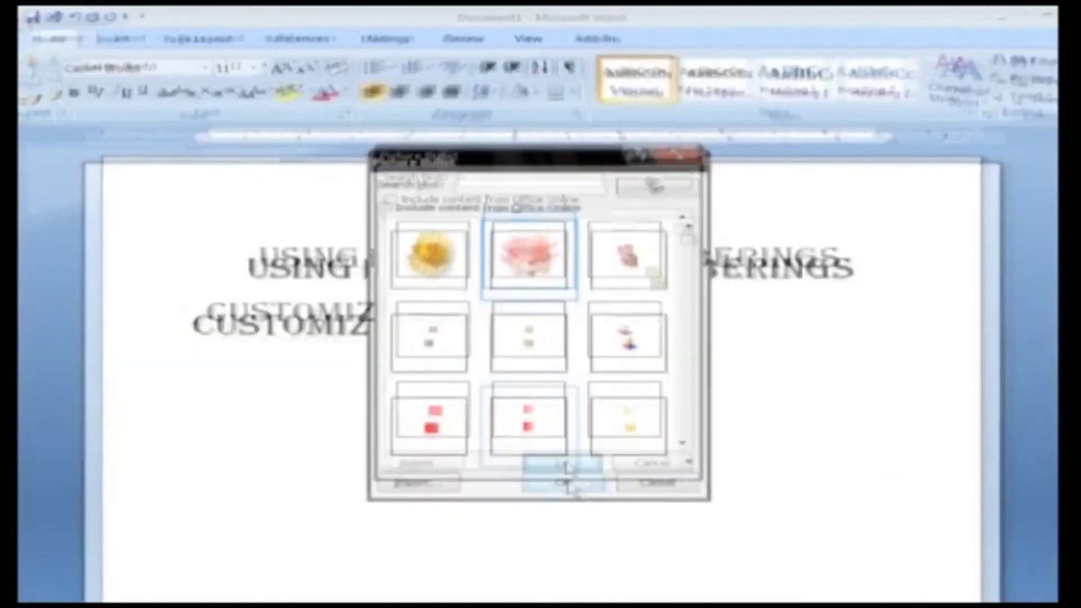
Confirm the rose picture bullet and apply it to the new line.
{"action": "left_click", "coordinate": [564, 517]}
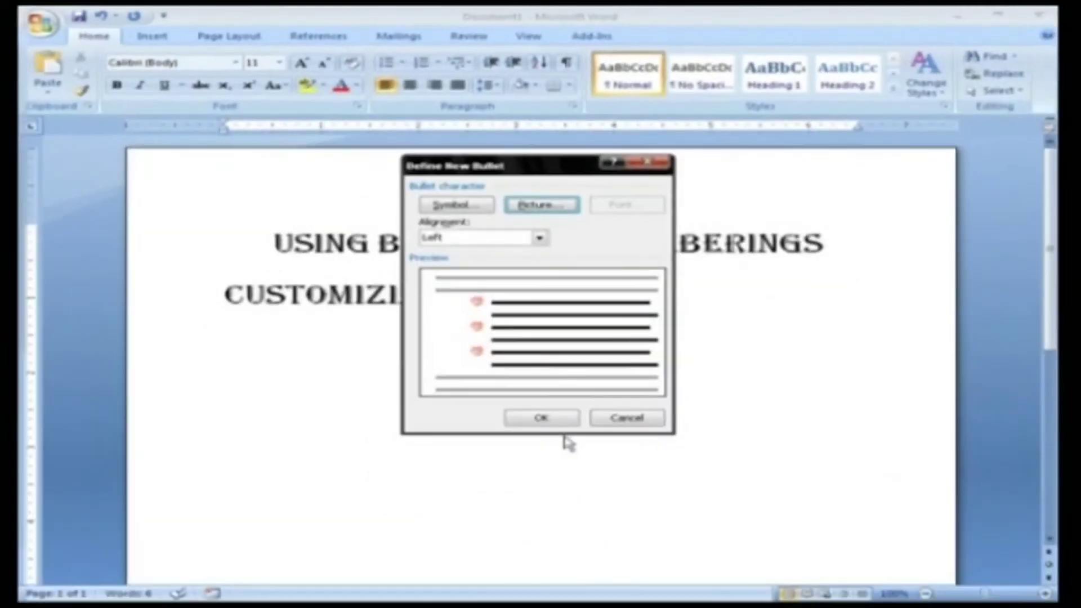
{"action": "left_click", "coordinate": [544, 419]}
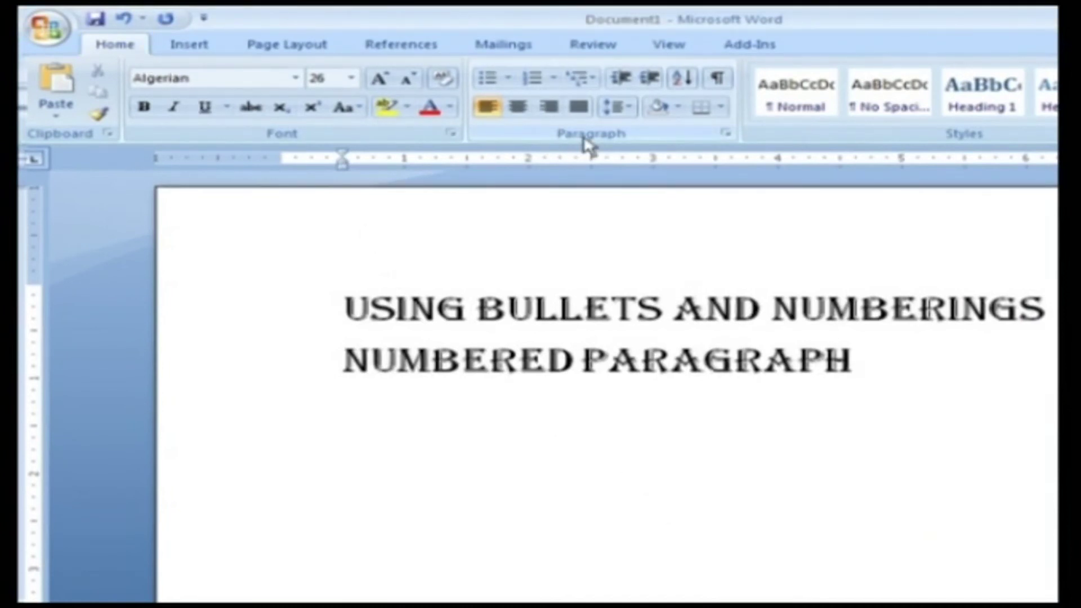
Apply a numbering format under NUMBERED PARAGRAPH, enter item ENGLAND and start the next item.
{"action": "left_click", "coordinate": [553, 78]}
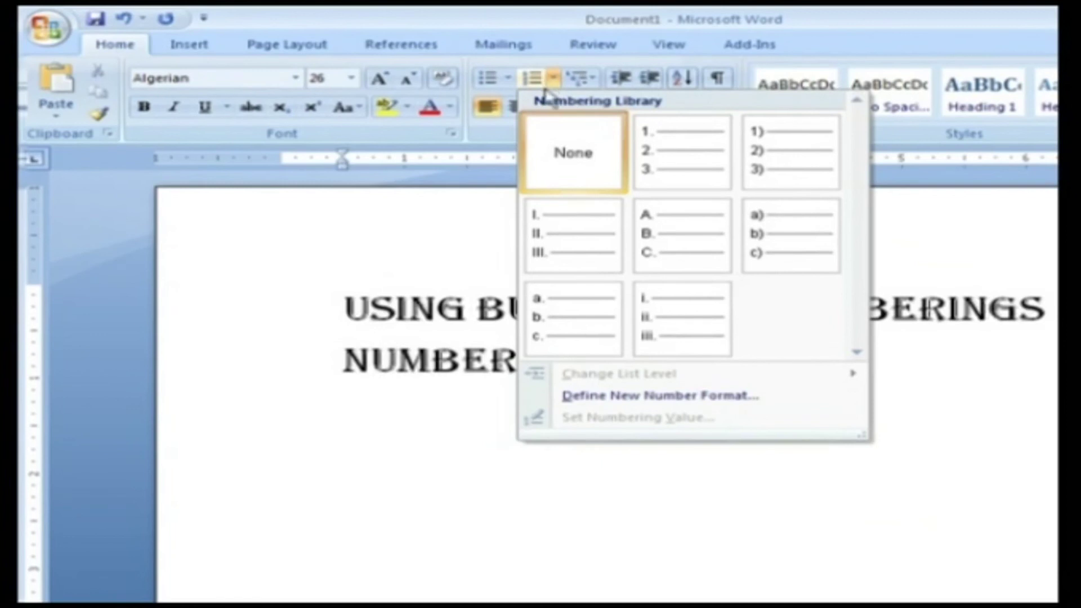
{"action": "left_click", "coordinate": [681, 228]}
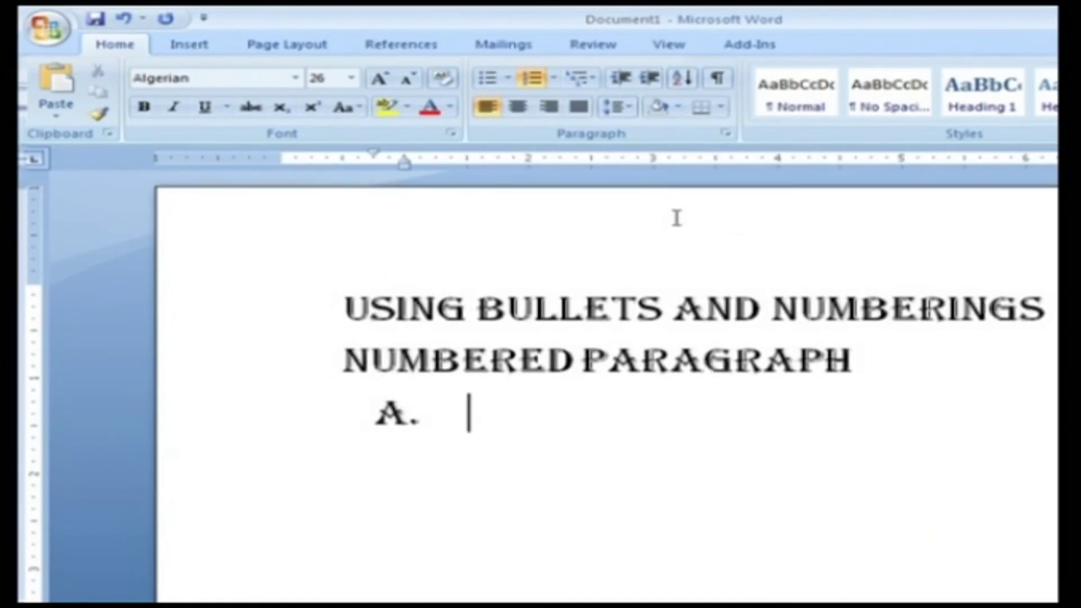
{"action": "type", "text": "AR"}
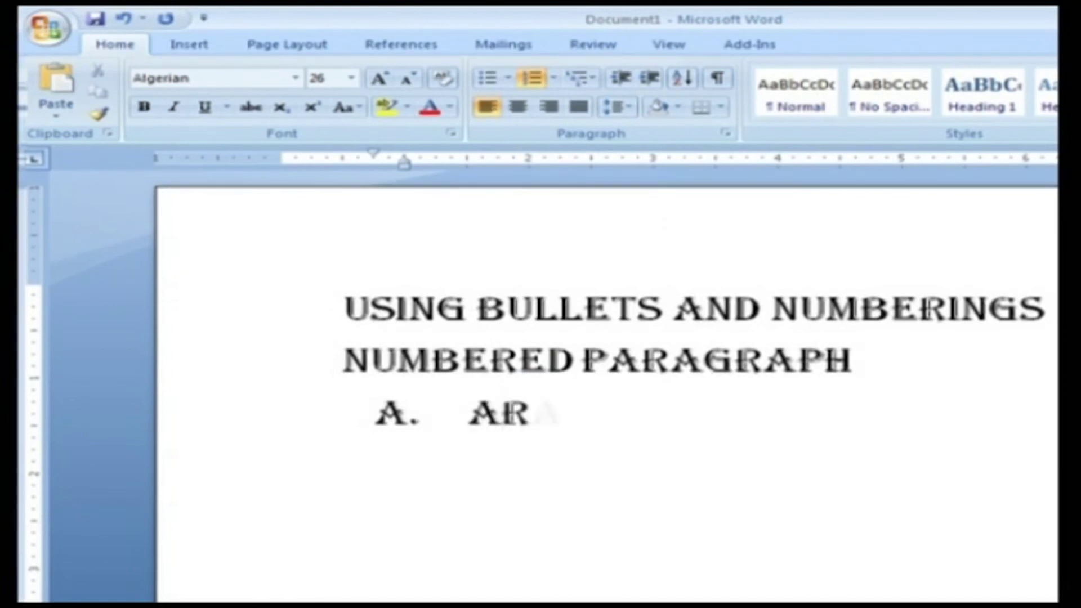
{"action": "type", "text": "ABIC"}
{"action": "key", "text": "Return"}
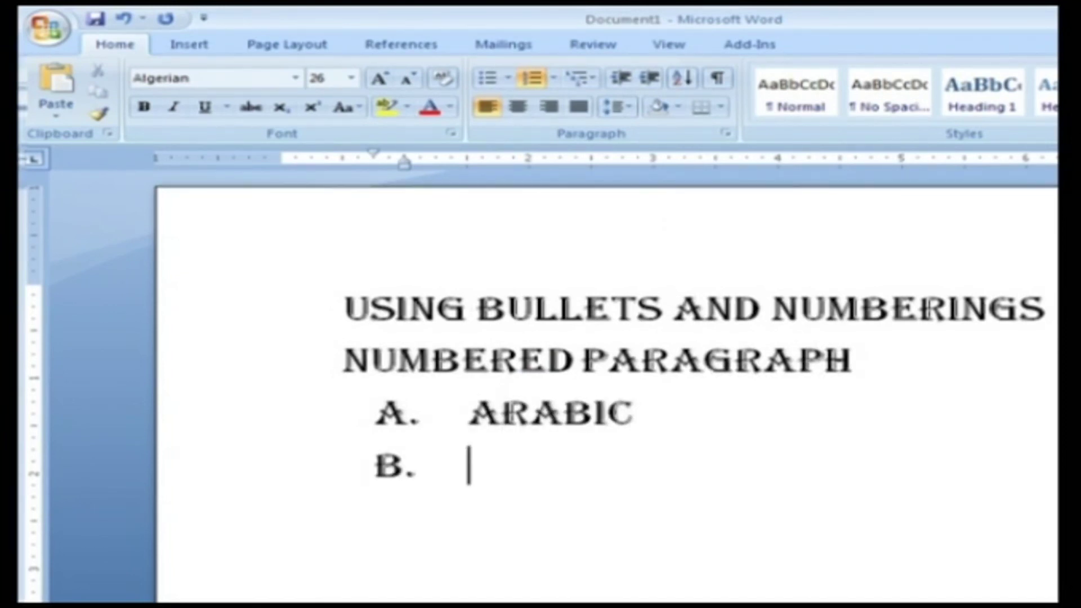
{"action": "type", "text": "ROMAN"}
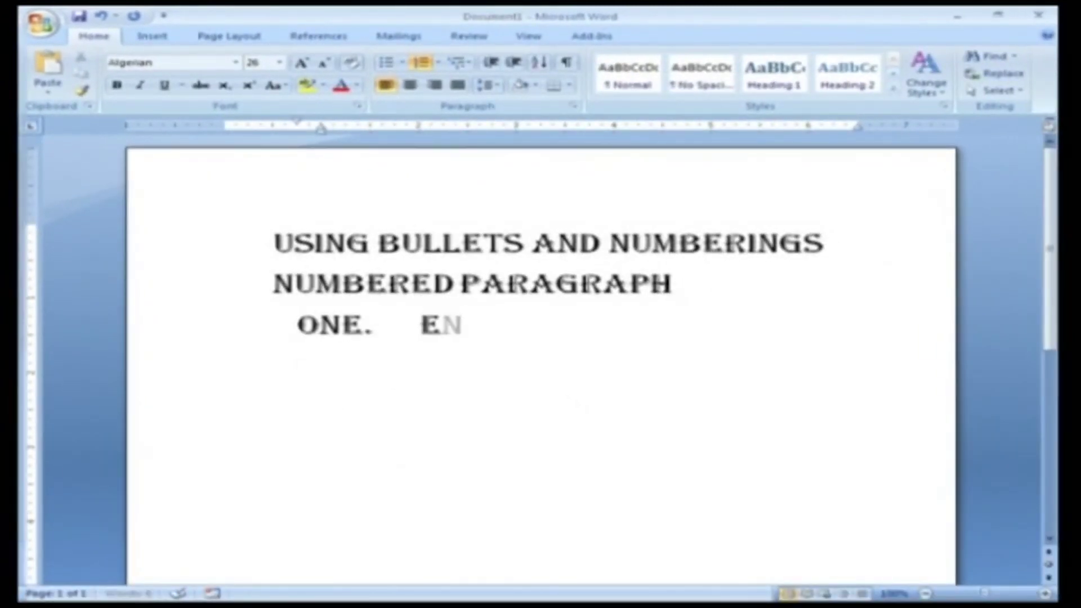
{"action": "type", "text": "GLAND"}
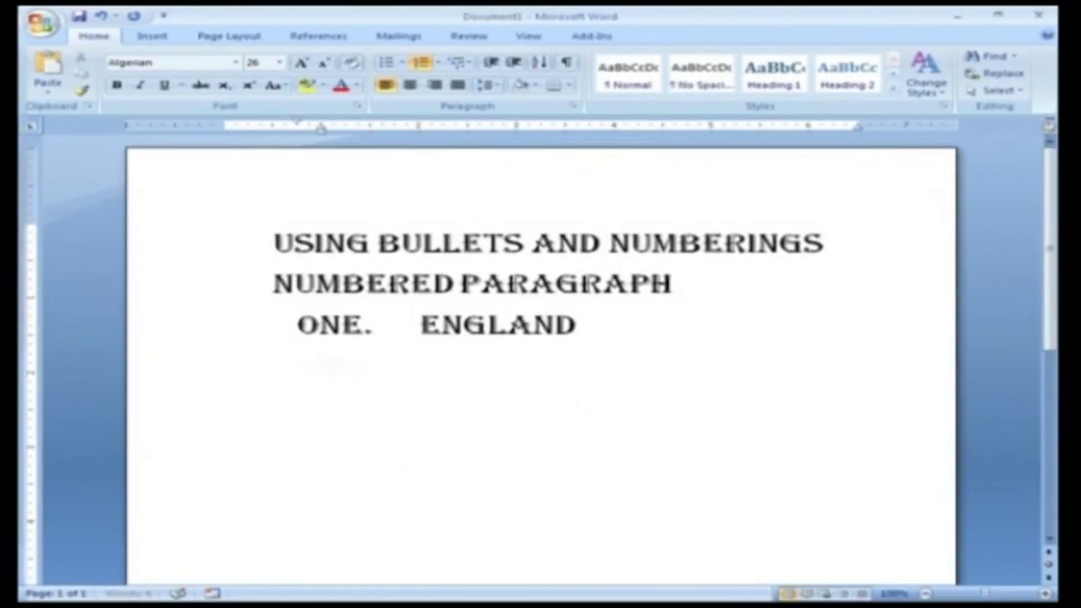
{"action": "key", "text": "Return"}
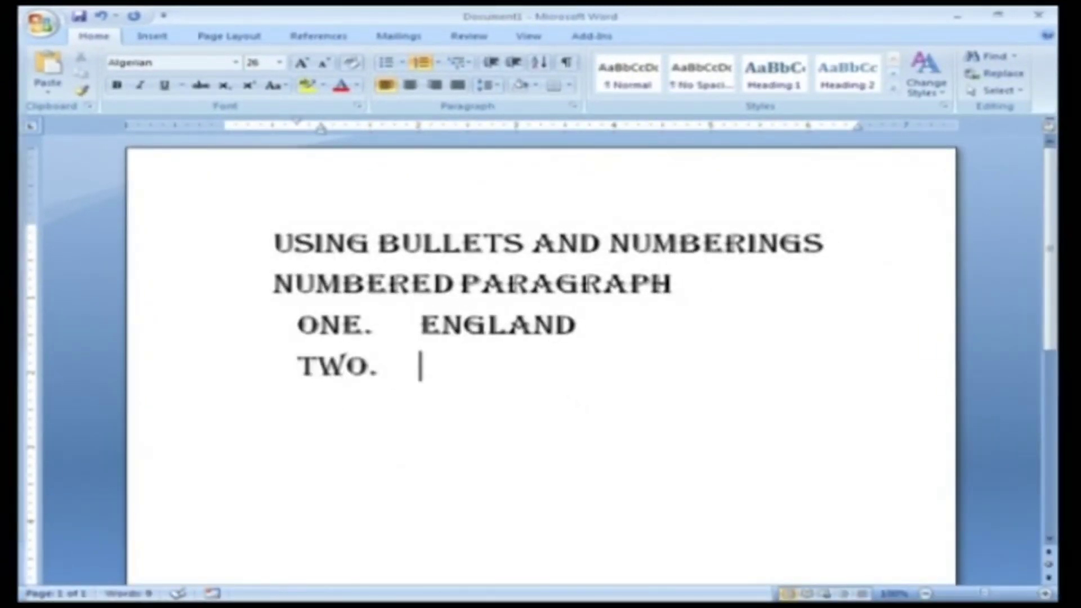